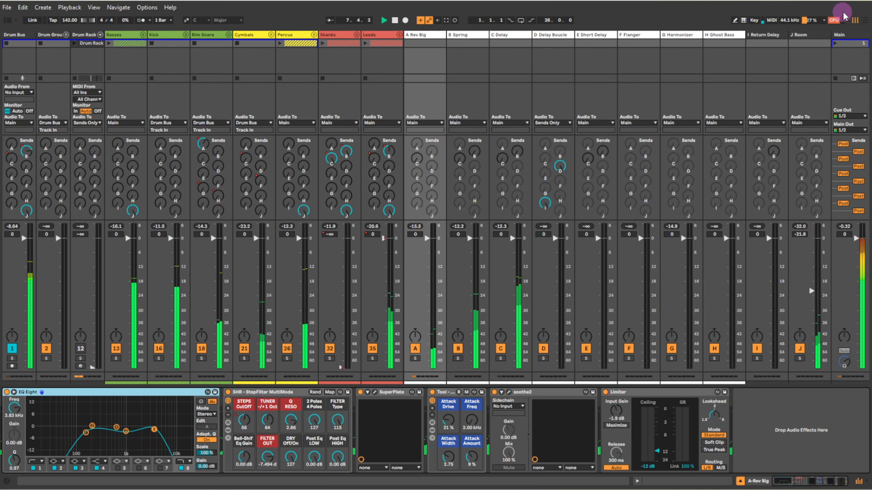
Stop the song's playback and bring the Session mixer with its return tracks into view.
key("Tab")
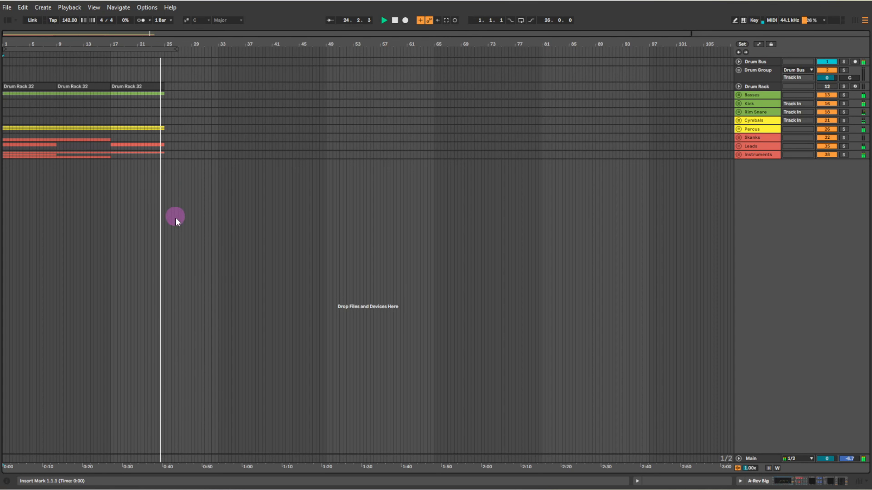
left_click(395, 20)
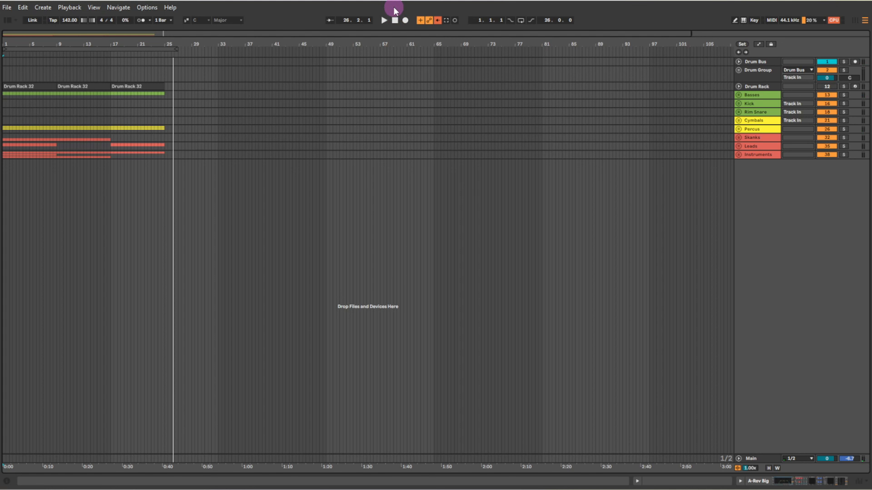
left_click(854, 20)
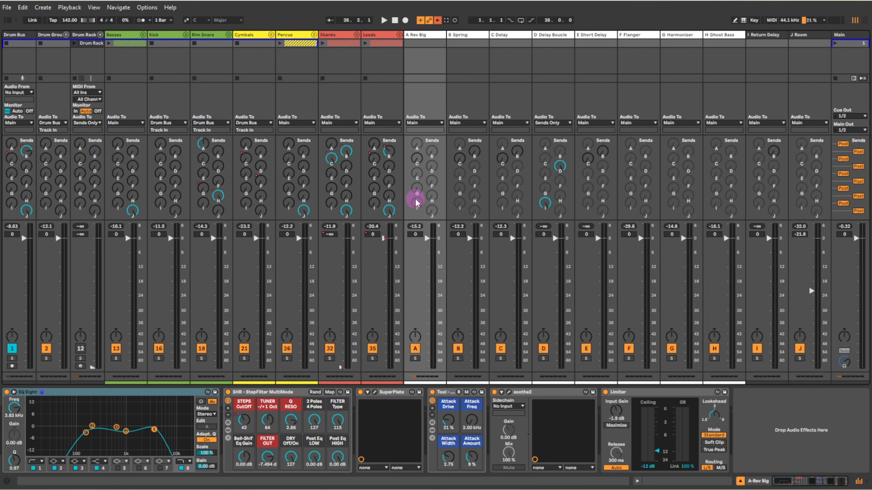
scroll(411, 53, "right", 3)
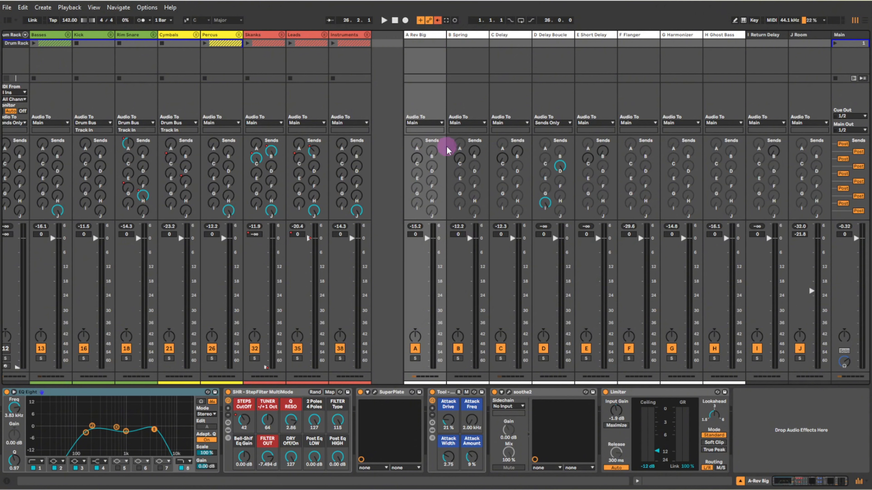
Open the SuperPlate reverb on the A Rev Big return and position its window over the mixer.
left_click(433, 34)
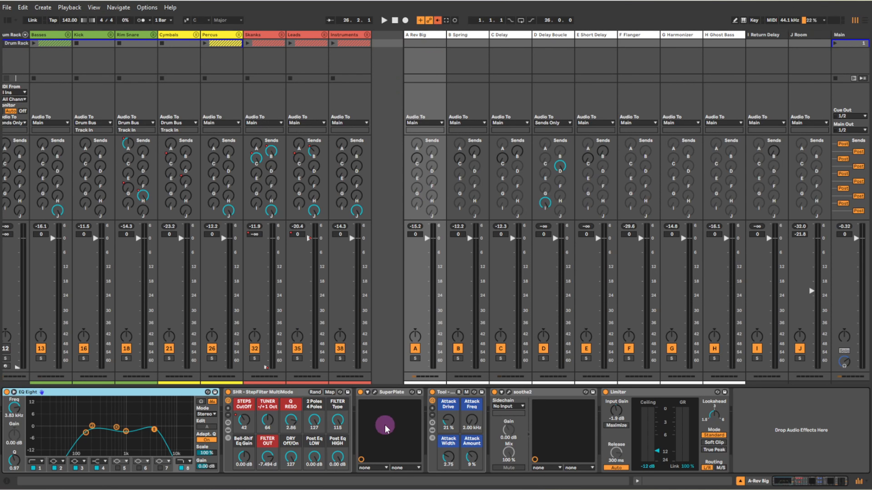
left_click(374, 392)
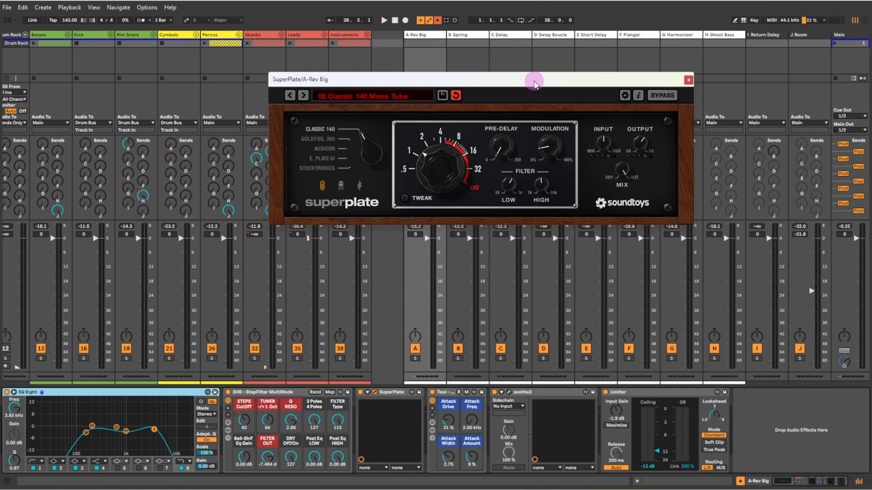
left_click_drag(534, 82, 560, 125)
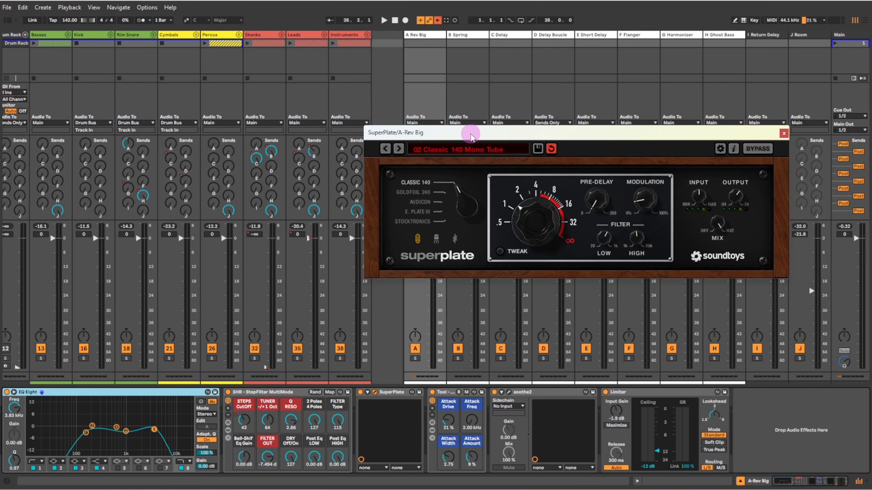
left_click_drag(470, 134, 498, 122)
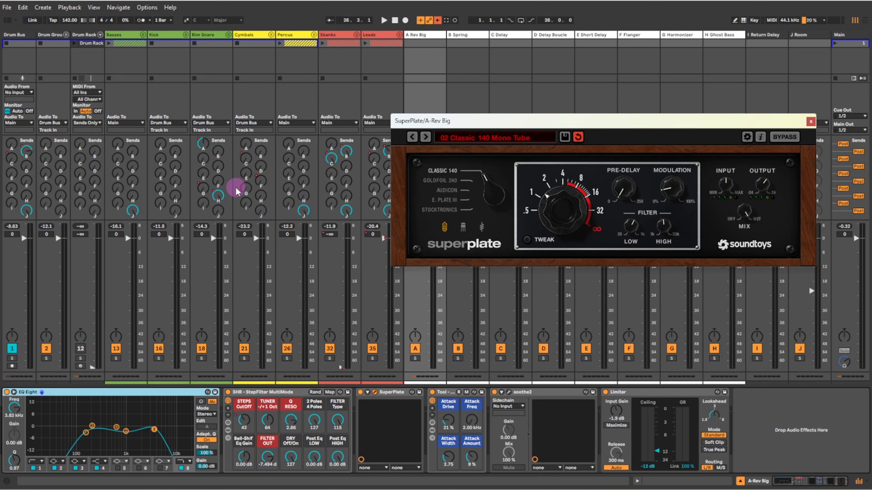
Inspect the StepFilter and SuperPlate's Tweak section with its output EQ on A Rev Big, closing the plugin window when done.
left_click(288, 392)
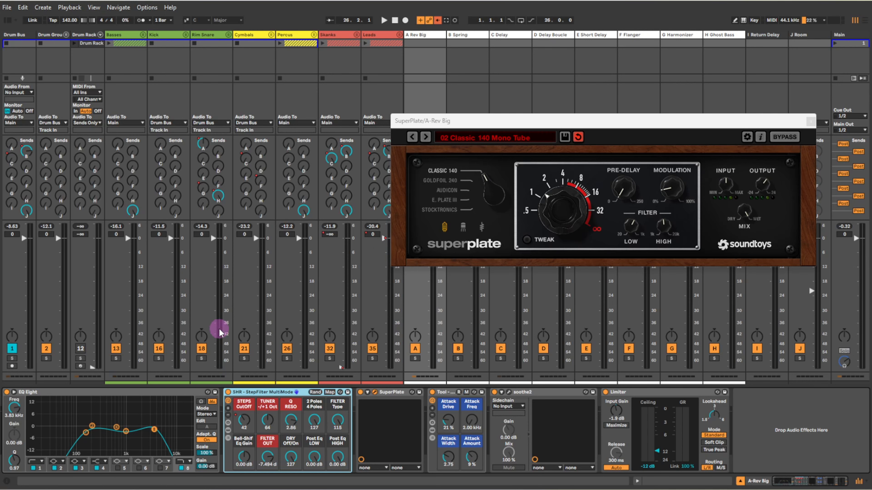
left_click(390, 399)
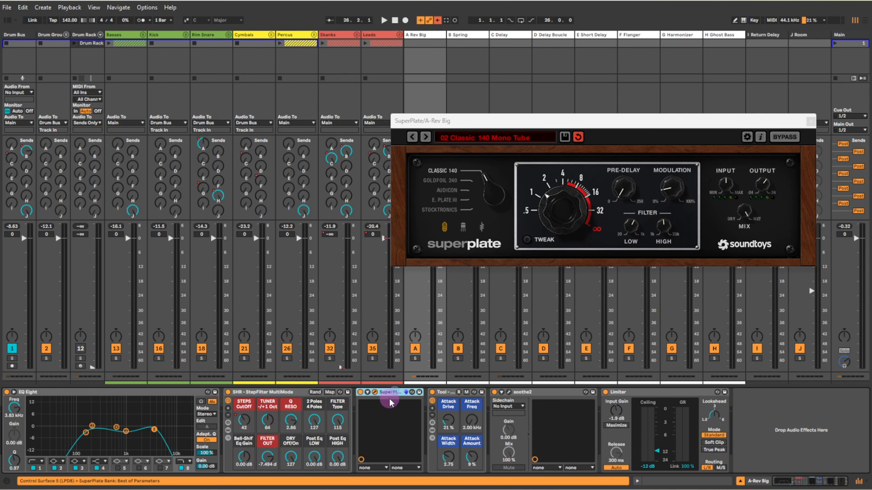
left_click_drag(653, 121, 483, 82)
left_click(283, 219)
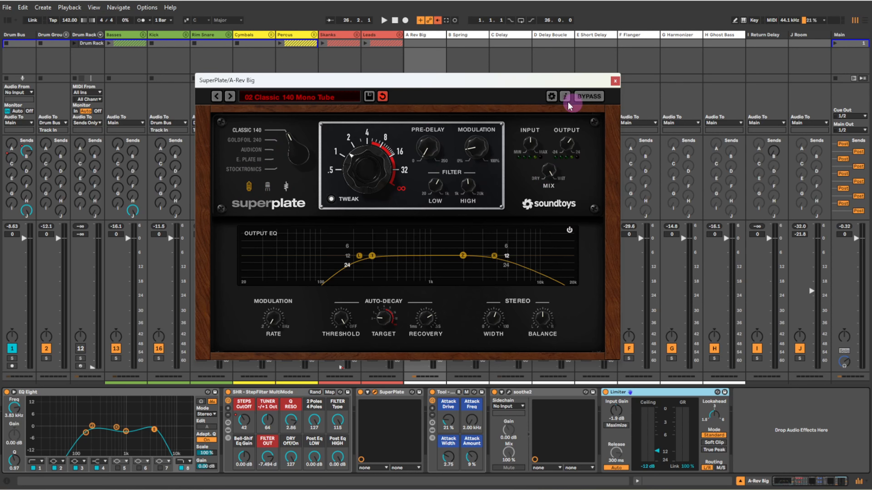
left_click(614, 81)
Select the A Rev Big return again and play the loop to audition its reverb.
left_click(479, 36)
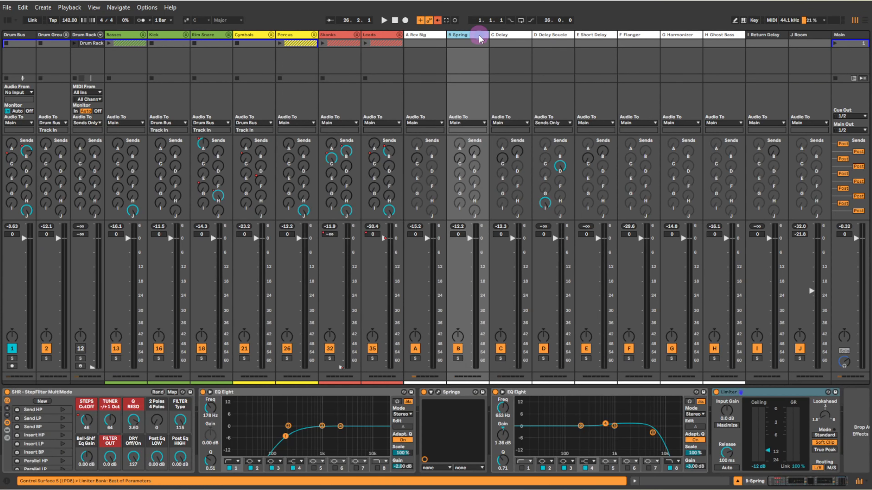
left_click(426, 36)
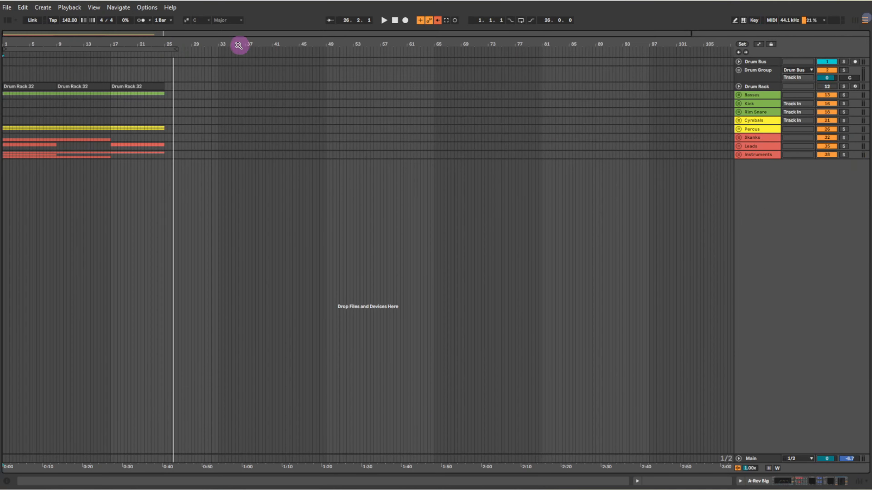
left_click(399, 20)
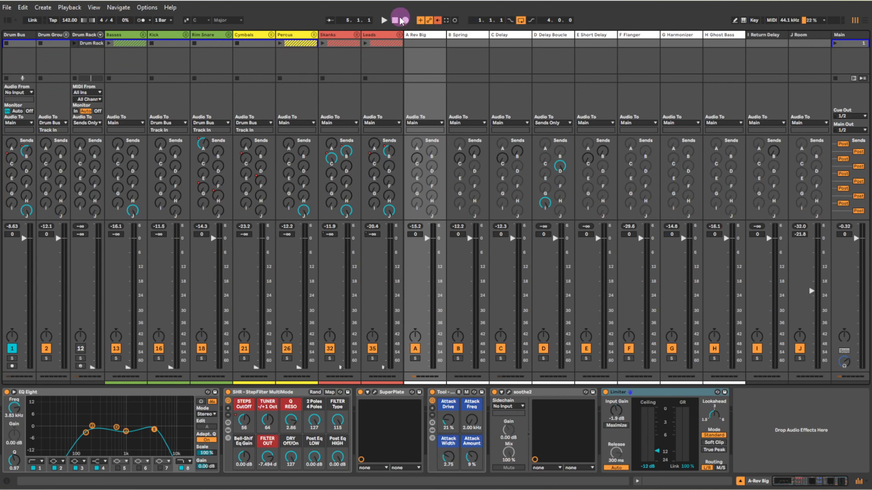
key("space")
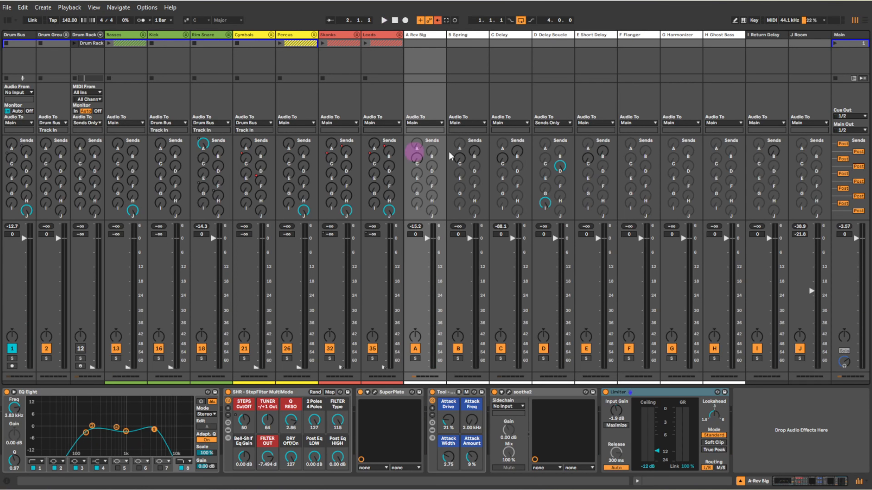
Inspect the Springs reverb and its list of spring models on the B Spring return, closing the plugin window when done.
left_click(477, 39)
left_click(89, 463)
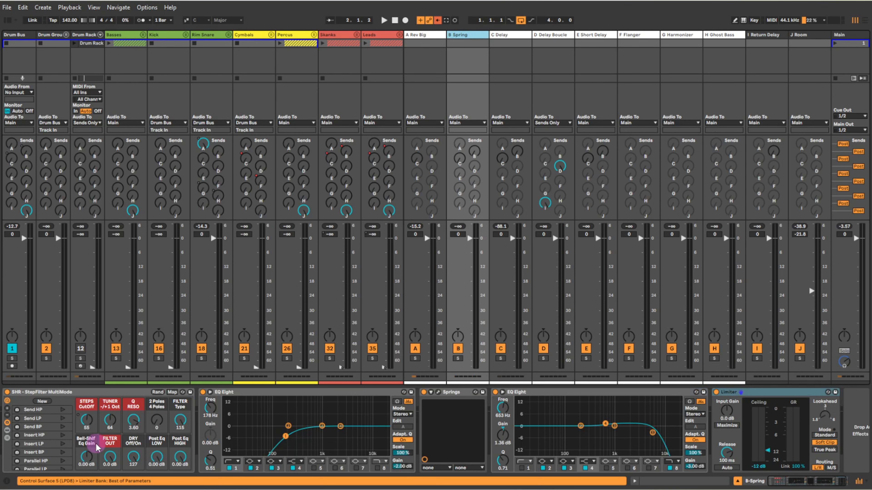
left_click(438, 391)
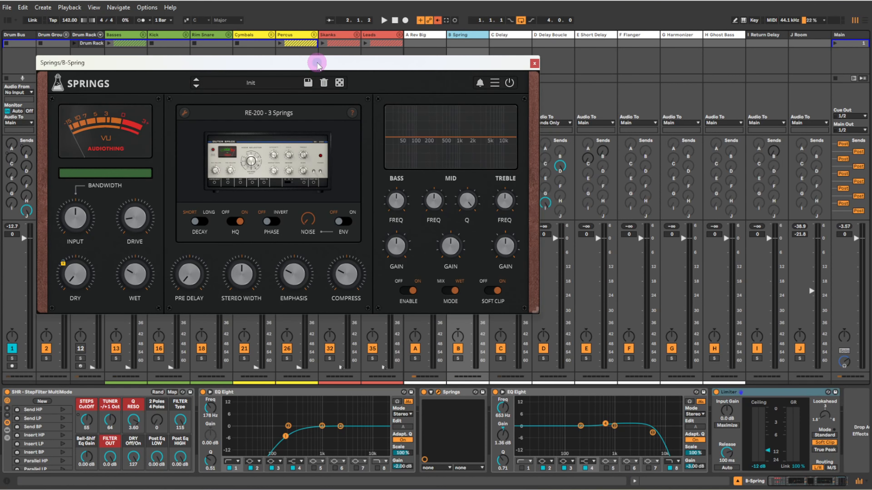
left_click_drag(317, 64, 411, 63)
left_click(357, 112)
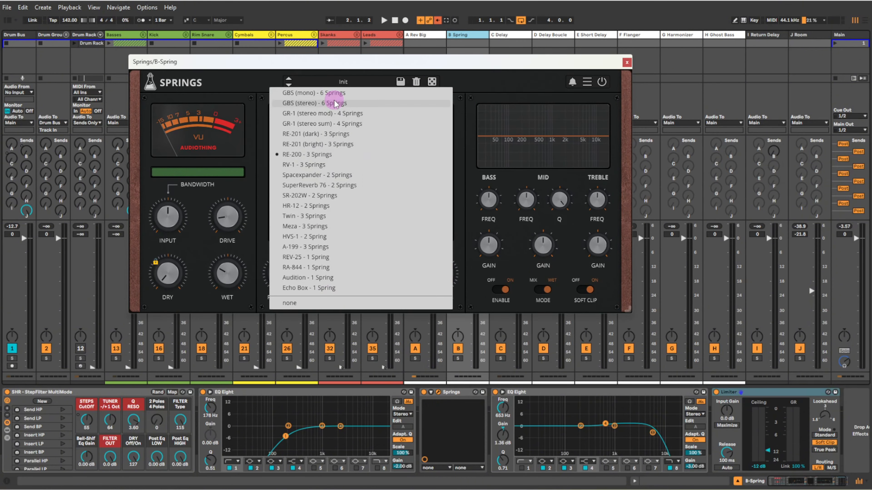
left_click(648, 59)
left_click(627, 63)
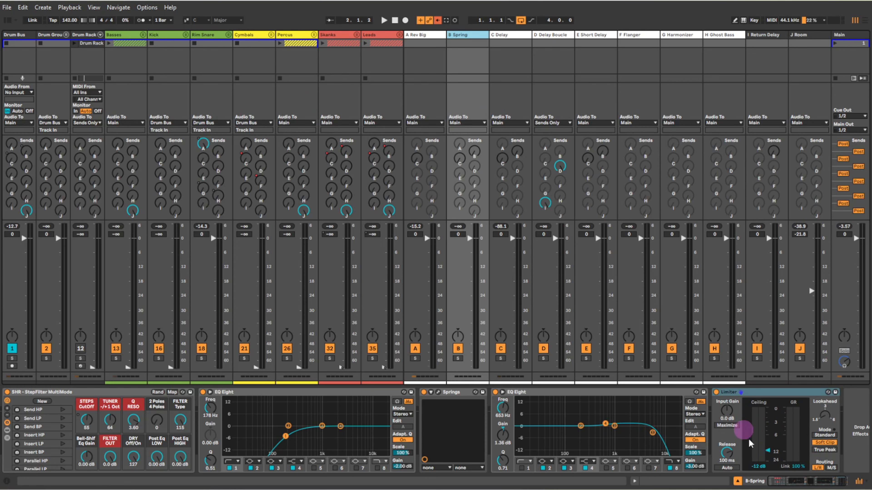
Audition the spring reverb in the loop and sweep the StepFilter's Steps Cutoff on B Spring to 83.
left_click(387, 21)
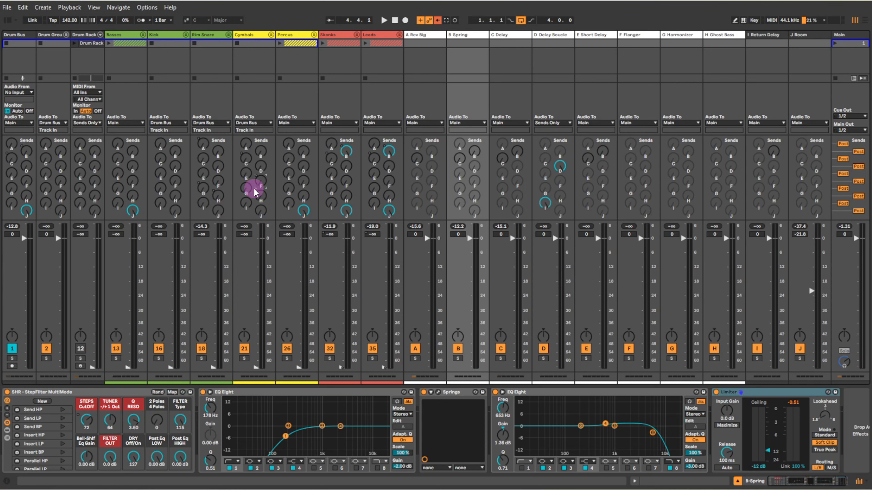
key("space")
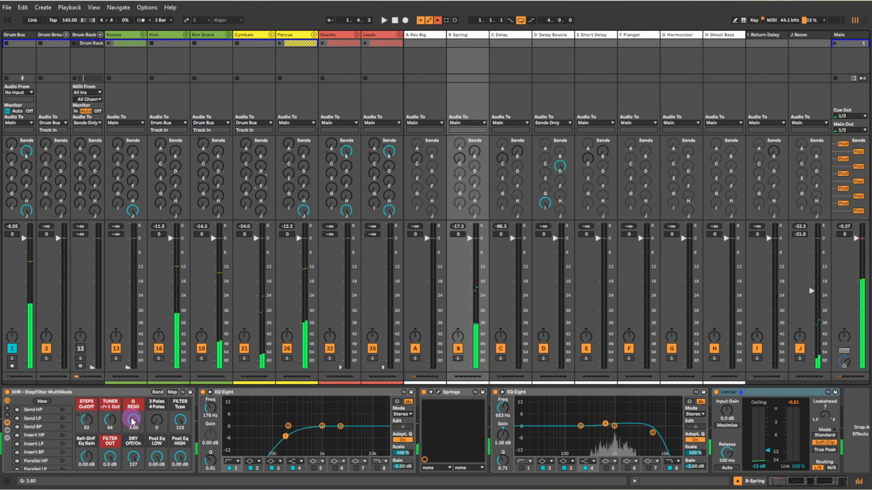
mouse_move(86, 427)
left_mouse_down()
mouse_move(109, 395)
mouse_move(92, 432)
left_mouse_up()
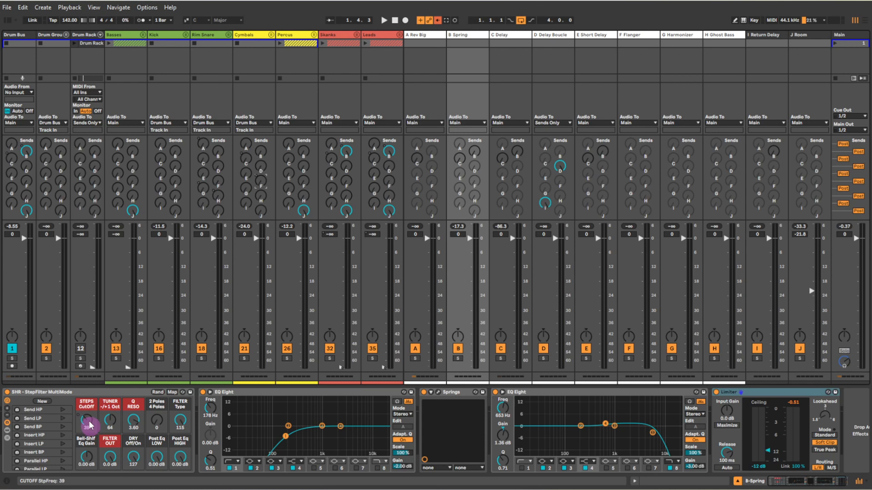
mouse_move(90, 426)
left_mouse_down()
mouse_move(86, 417)
mouse_move(87, 426)
left_mouse_up()
key("space")
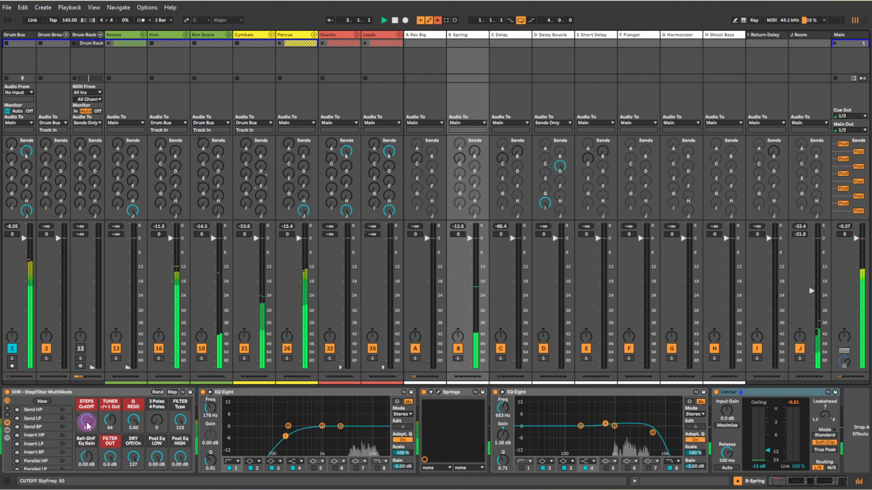
Open ValhallaDelay on the C Delay return and position its window over the mixer.
left_click(508, 36)
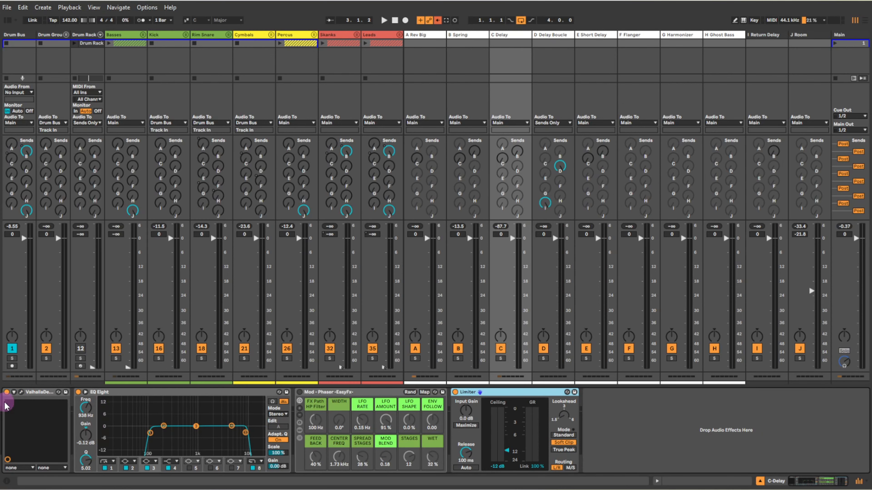
left_click(21, 392)
left_click_drag(460, 103, 465, 79)
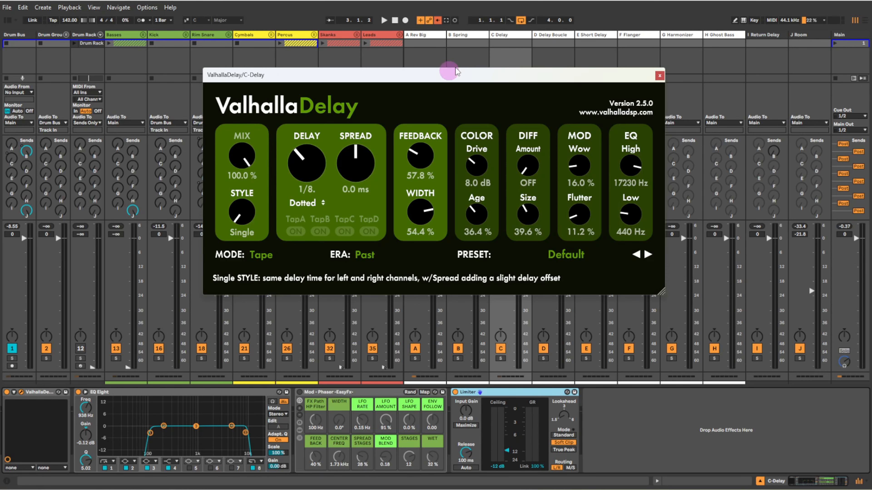
left_click_drag(453, 75, 433, 97)
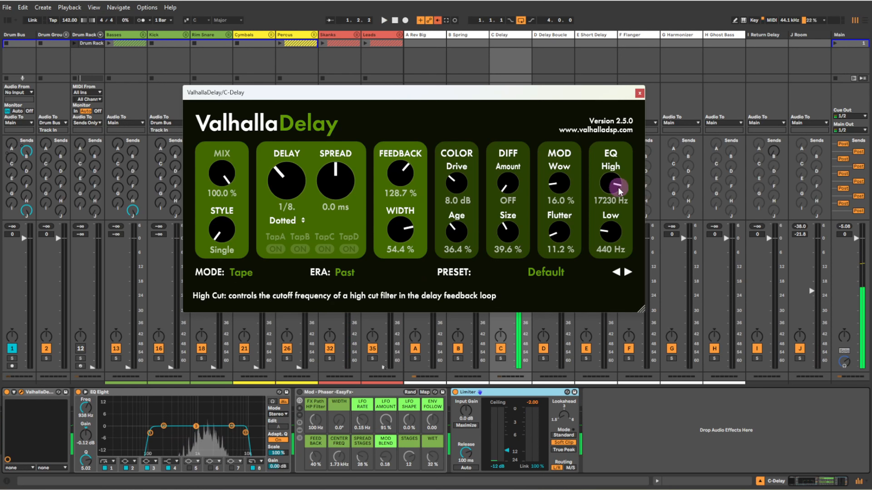
Set ValhallaDelay's EQ high cut to 5740 Hz and its low cut to 780 Hz.
left_click_drag(614, 184, 613, 198)
left_click_drag(611, 233, 612, 195)
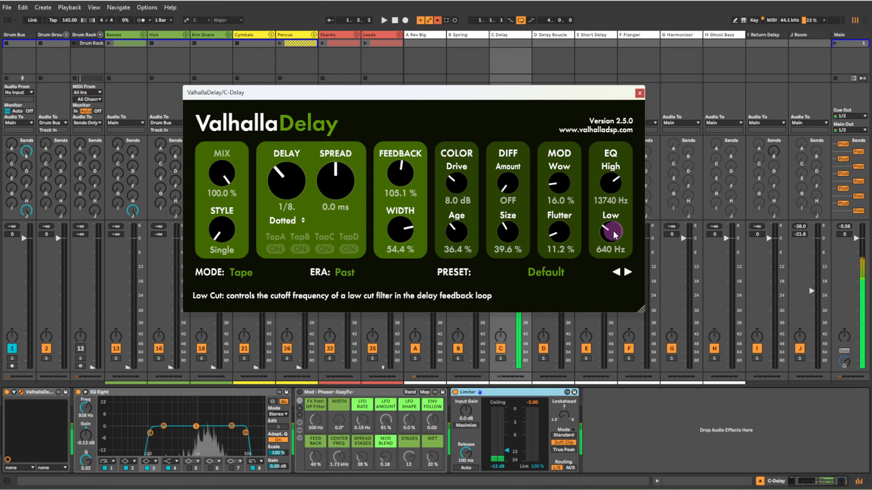
left_click_drag(613, 233, 612, 228)
left_click_drag(611, 184, 614, 230)
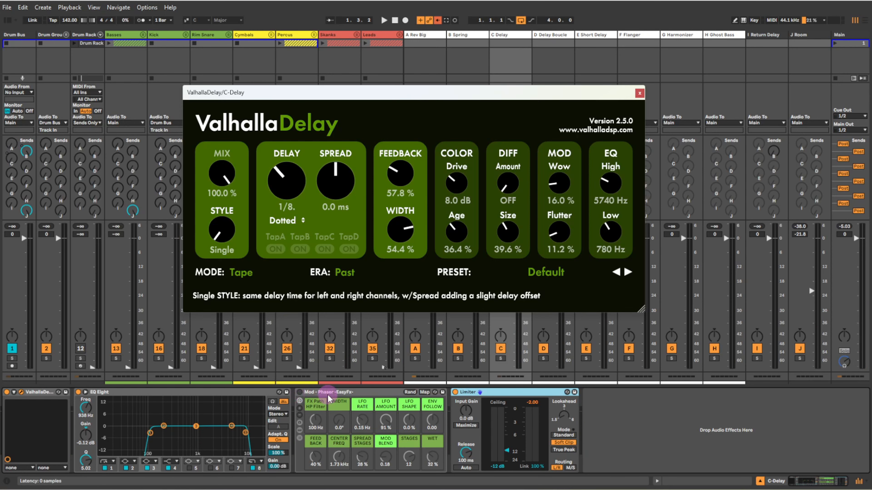
Play the loop and raise the Phaser rack's Wet amount on the C Delay return to 100 %.
left_click(334, 392)
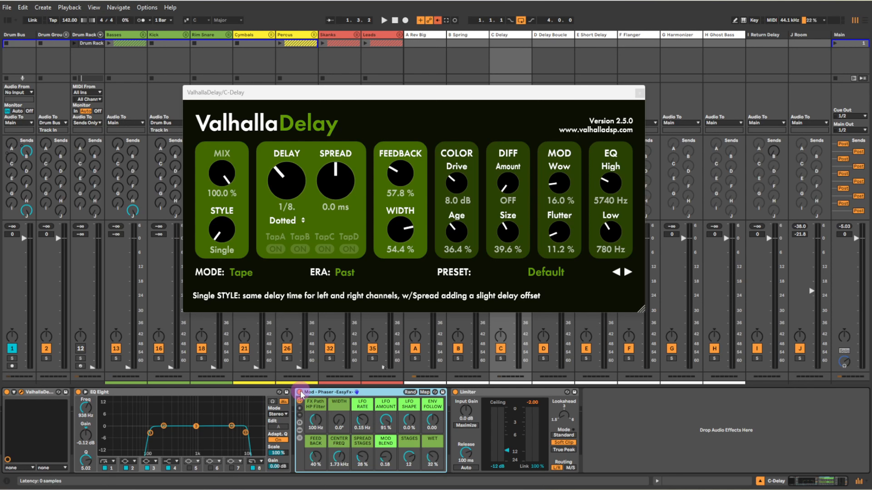
key("space")
left_click_drag(432, 456, 433, 460)
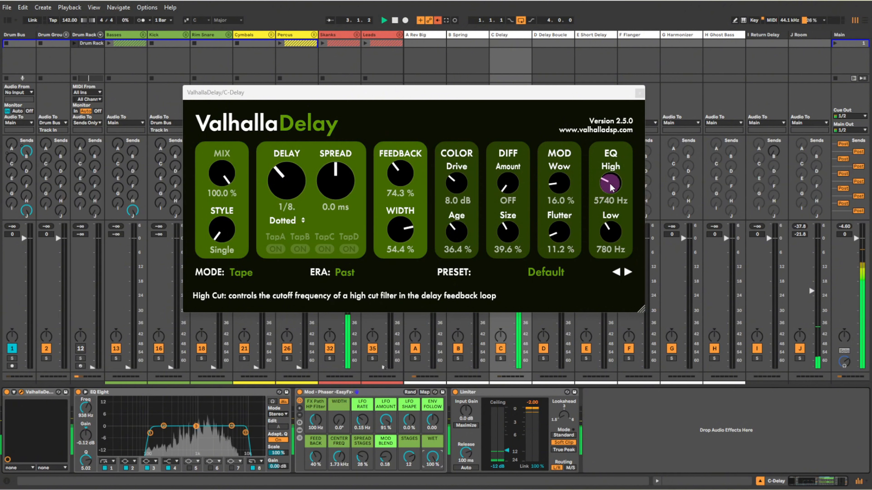
Raise ValhallaDelay's high cut to 8910 Hz and lower the Main track's volume to -3.3 dB.
left_click_drag(609, 187, 613, 167)
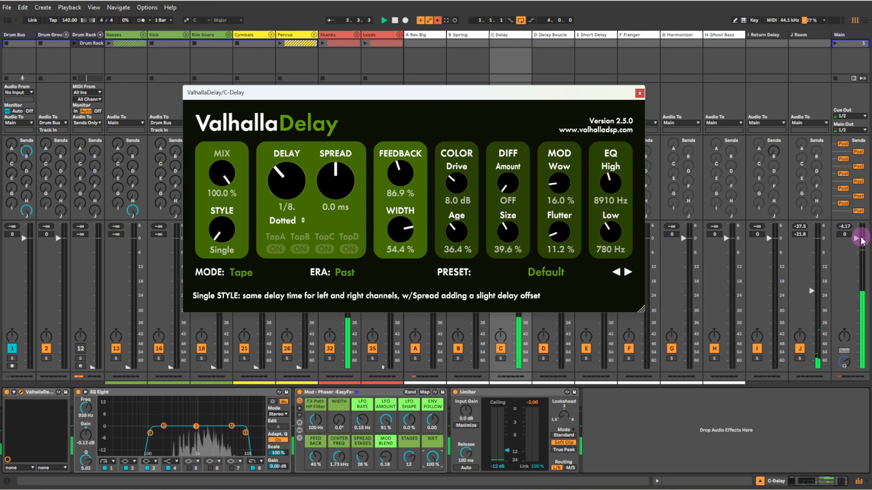
left_click_drag(860, 240, 856, 246)
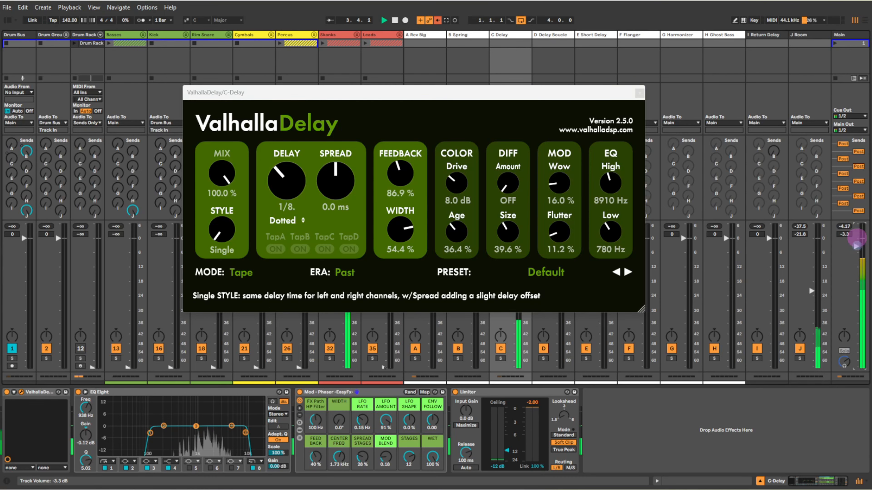
left_click(502, 206)
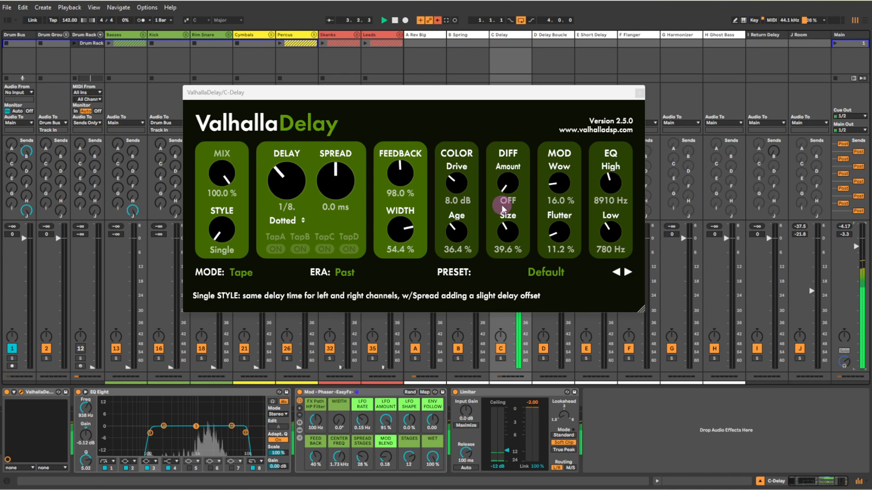
Stop playback and select the D Delay Boucle return to show its device chain.
left_click(395, 21)
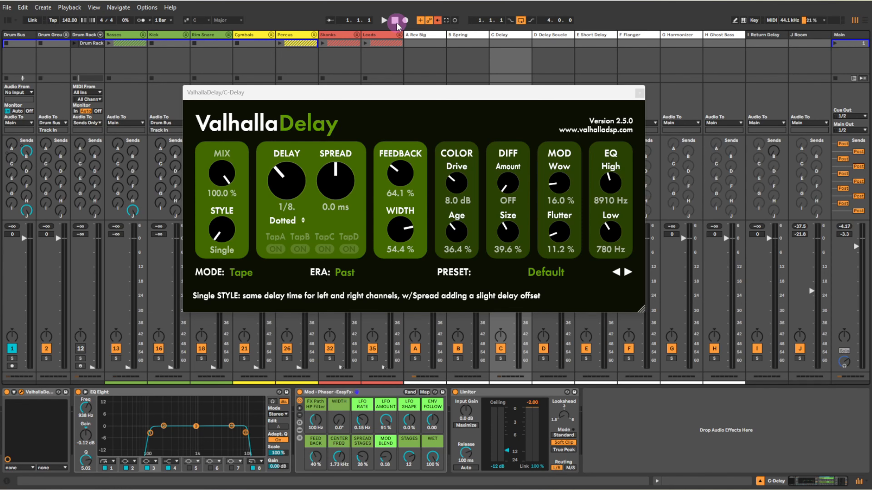
left_click(564, 34)
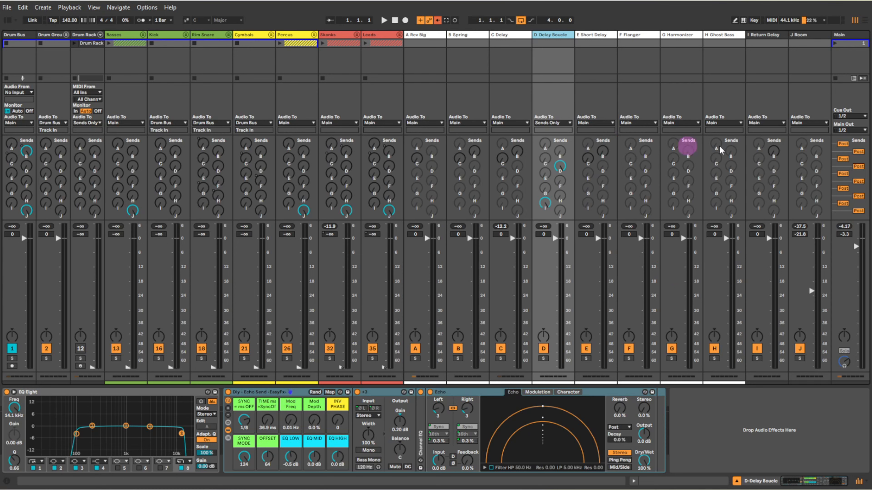
Show the I Return Delay device chain, trigger playback to feed the delay, and open its PanMan plugin.
left_click(768, 34)
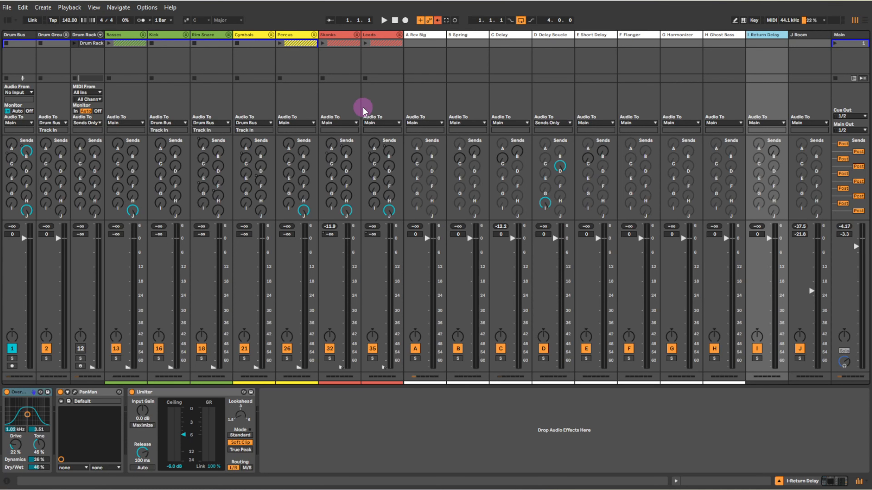
key("space")
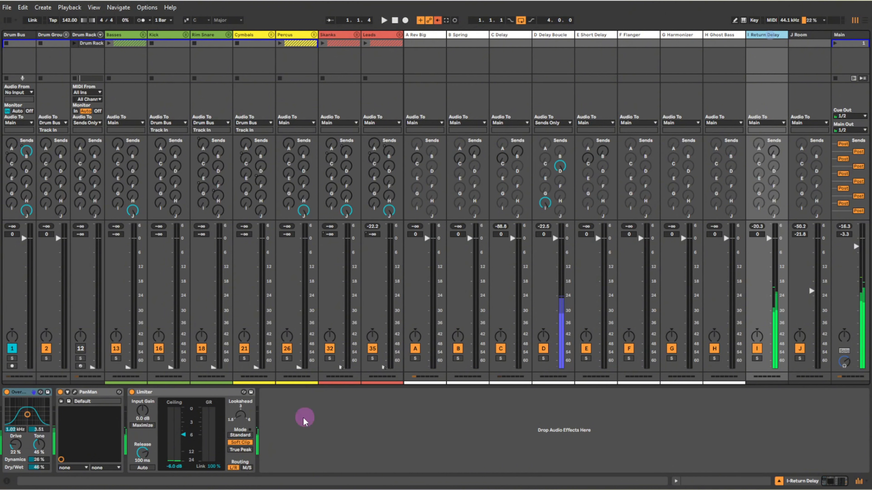
left_click(75, 392)
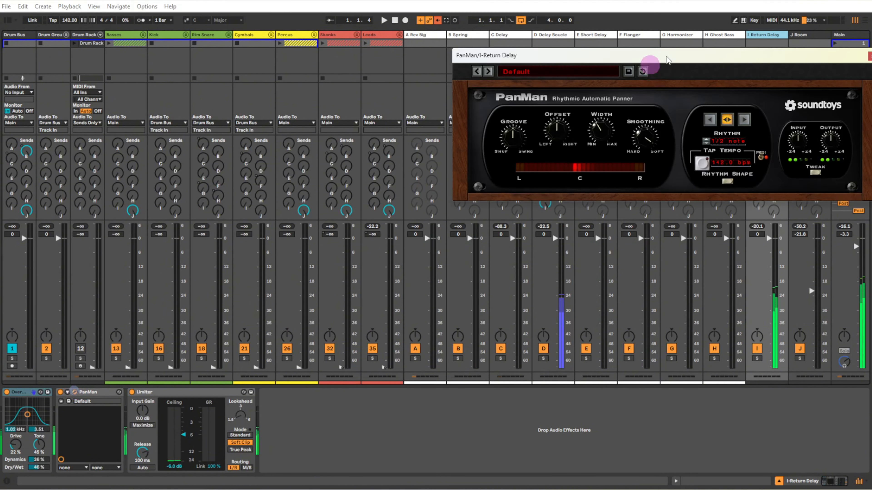
Adjust PanMan's Width on the I Return Delay return and close the plugin window.
left_click_drag(716, 53, 539, 110)
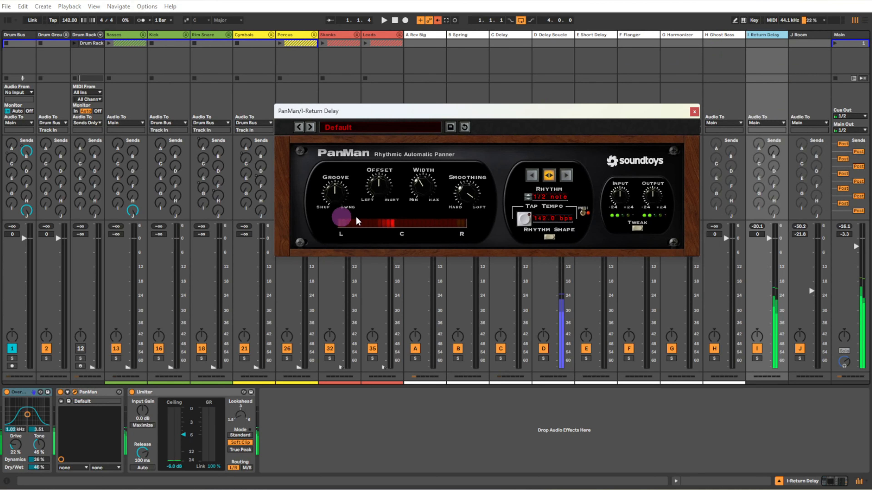
mouse_move(429, 191)
left_mouse_down()
mouse_move(444, 121)
mouse_move(441, 178)
left_mouse_up()
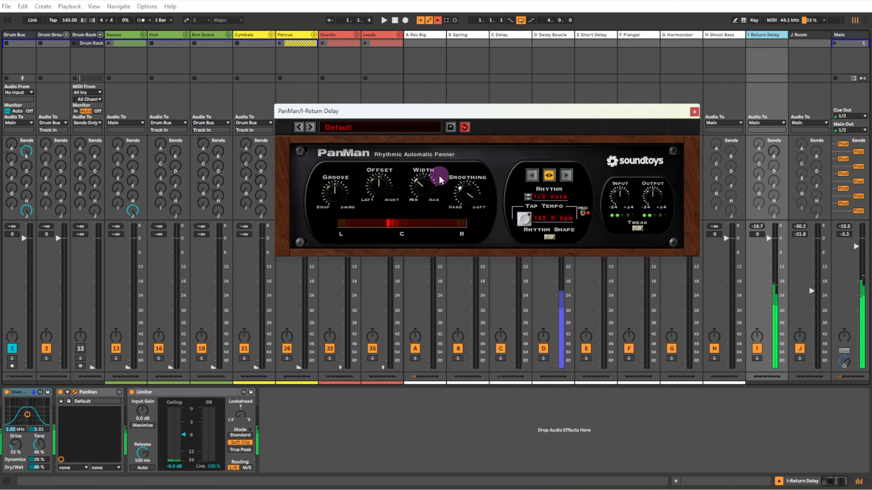
left_click(694, 111)
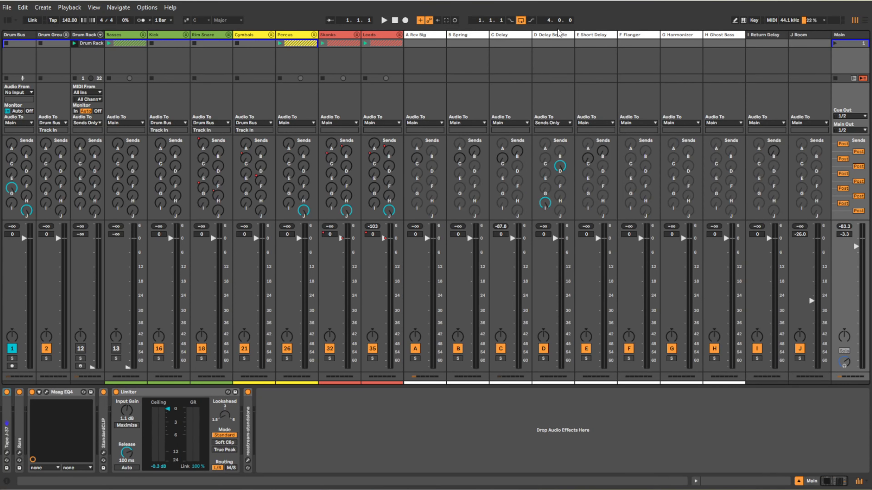
Show the E Short Delay return's device chain and open its EchoBoy plugin clear of the Drum Bus sends.
left_click(584, 37)
left_click(21, 392)
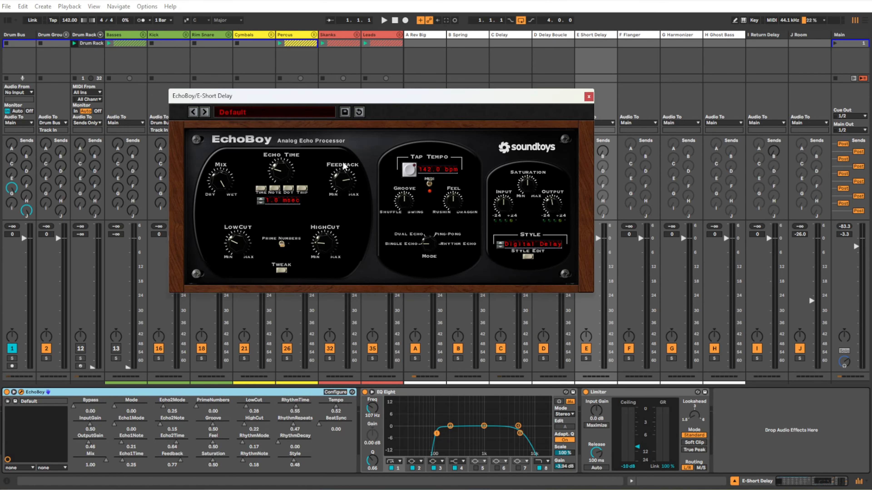
left_click_drag(496, 97, 601, 96)
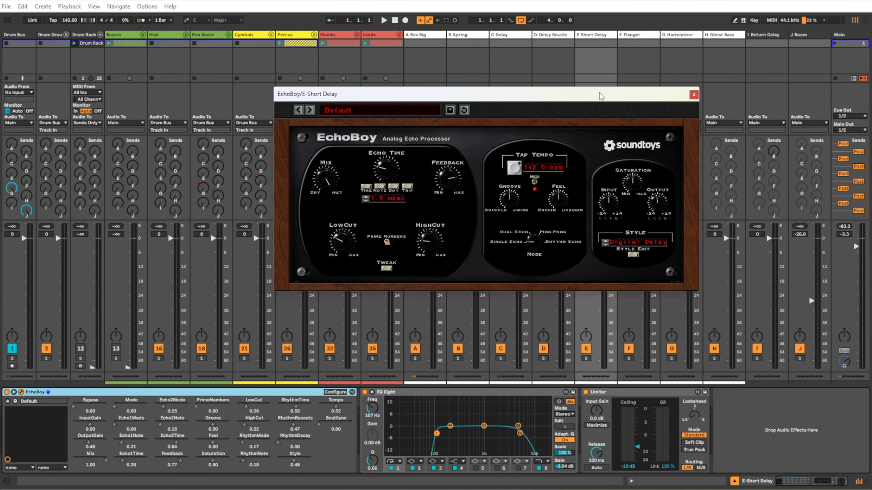
Play the loop to audition the short delay, close EchoBoy and keep the E Short Delay return selected.
left_click(26, 209)
key("space")
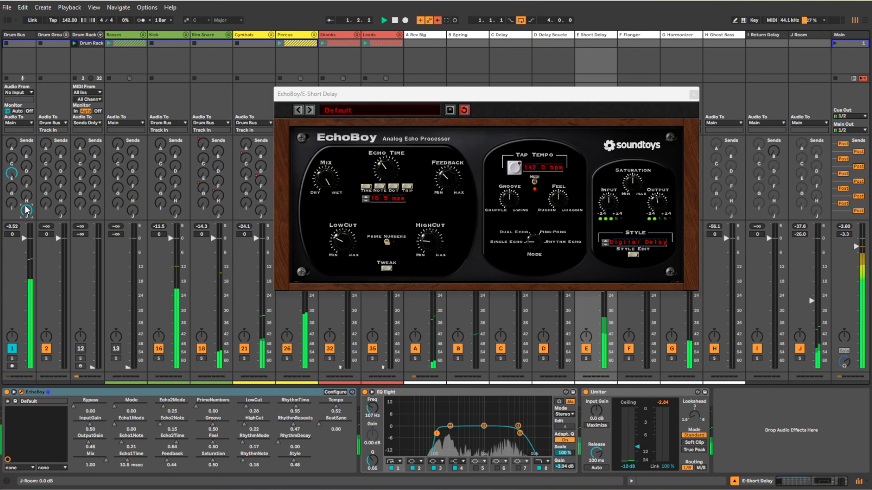
left_click(693, 94)
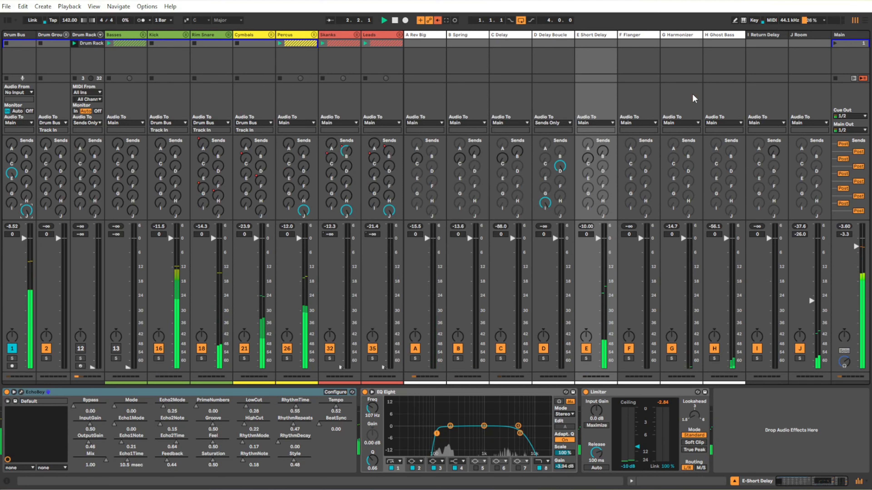
left_click(613, 43)
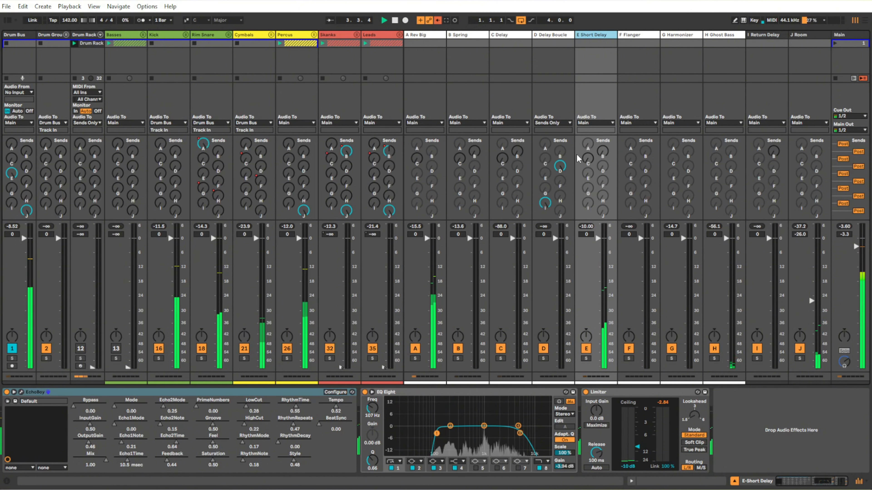
left_click_drag(591, 166, 590, 157)
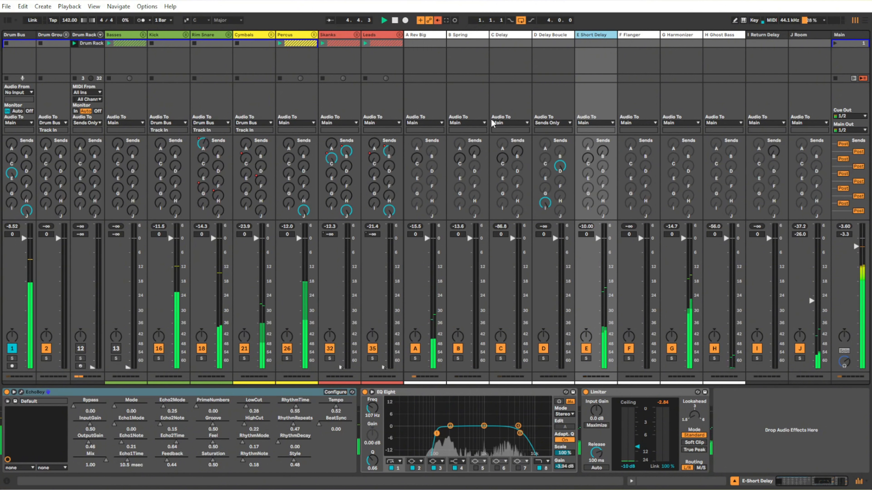